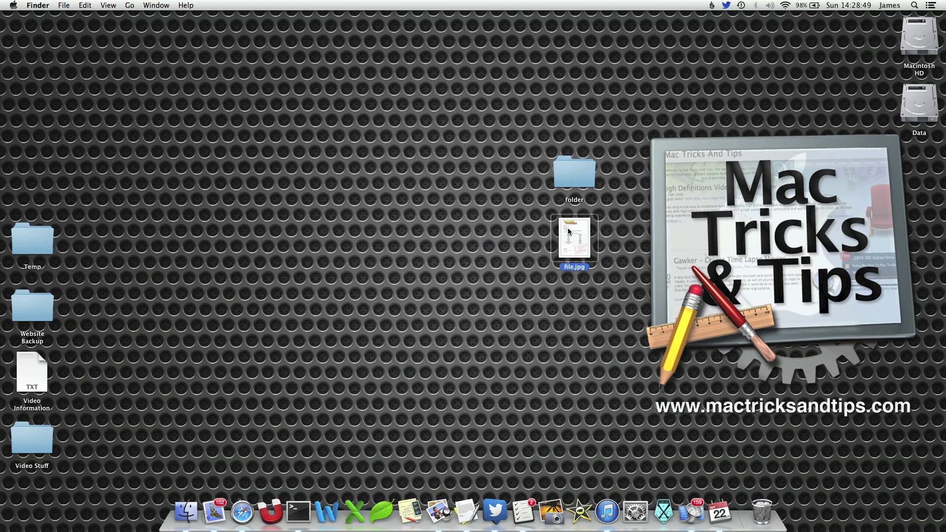
Step: Open the Get Info window for file.jpg and move it toward the screen centre
key("super+i")
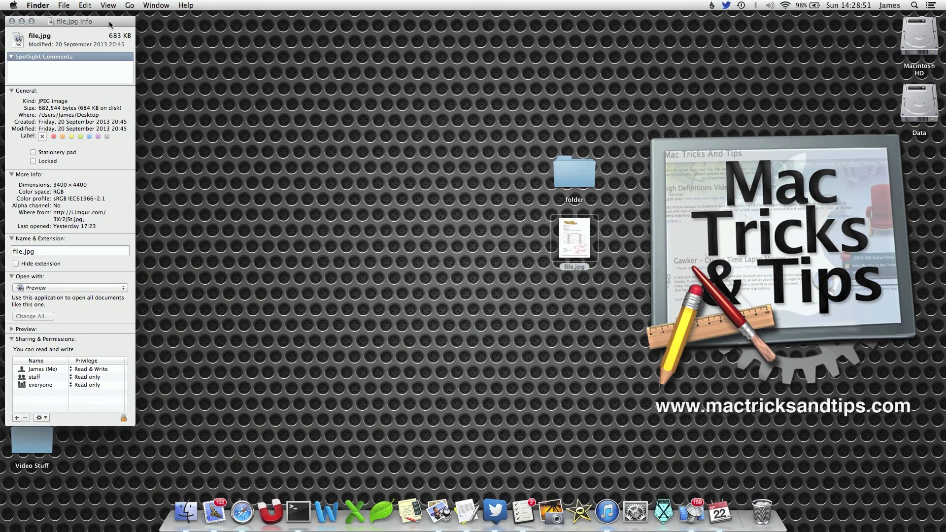
left_click_drag(109, 24, 385, 44)
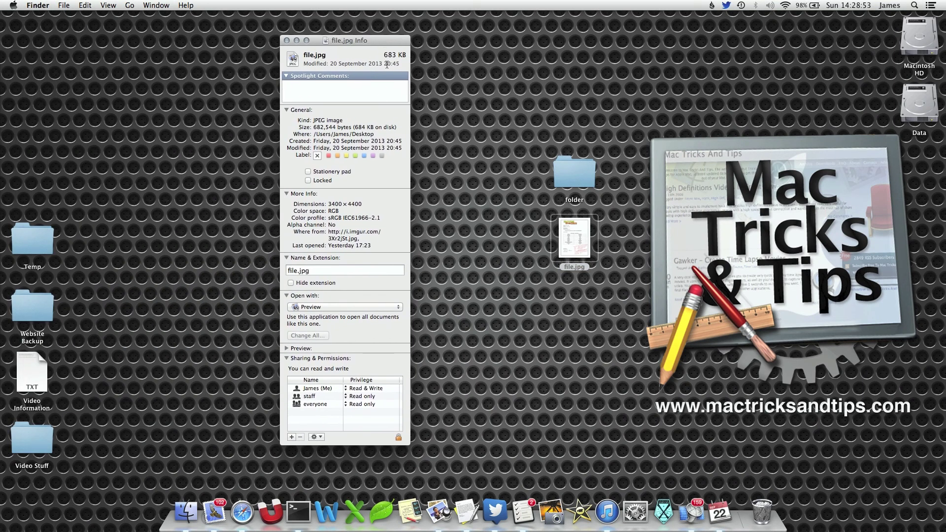
Step: Enter 'interesting abcdefj' as file.jpg's Spotlight comment and copy the word 'abcdefj'
left_click(306, 89)
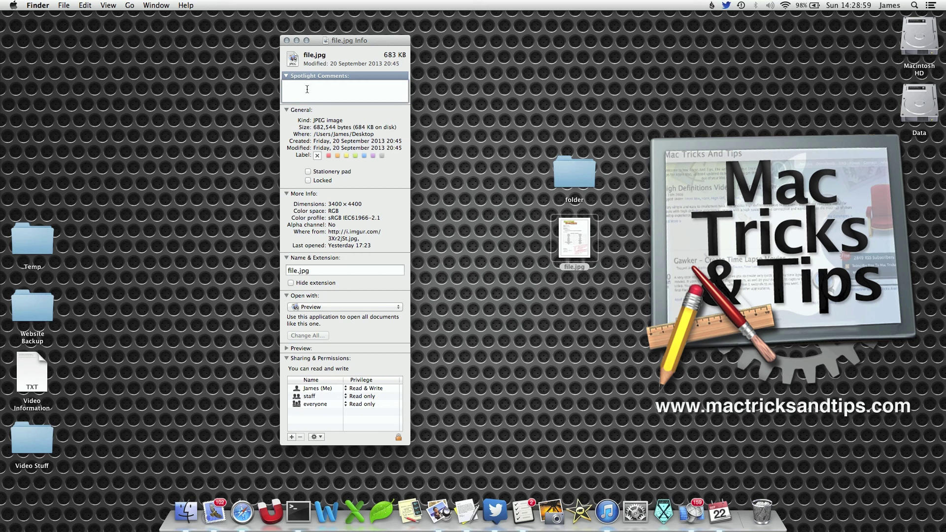
type("in")
type("teresting ")
type("abcdef")
type("j")
left_click_drag(336, 83, 315, 85)
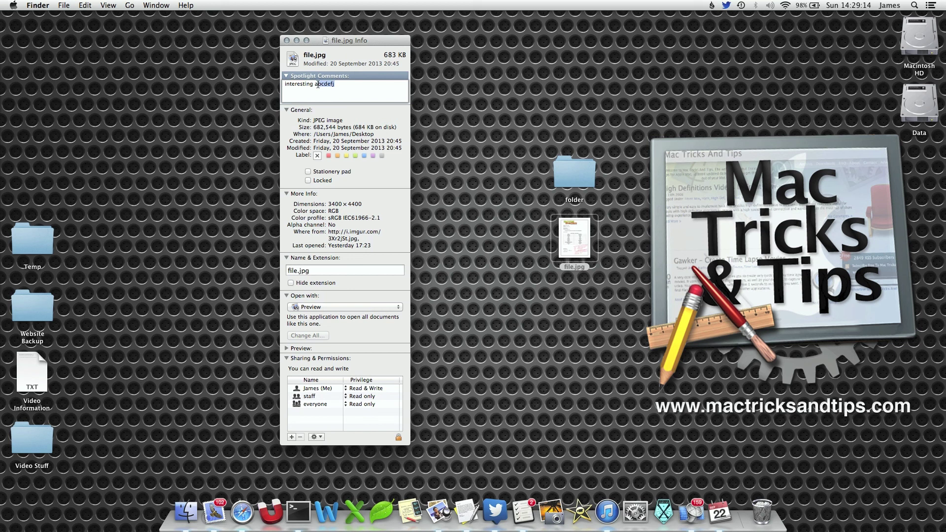
key("super+c")
left_click(395, 100)
left_click(581, 242)
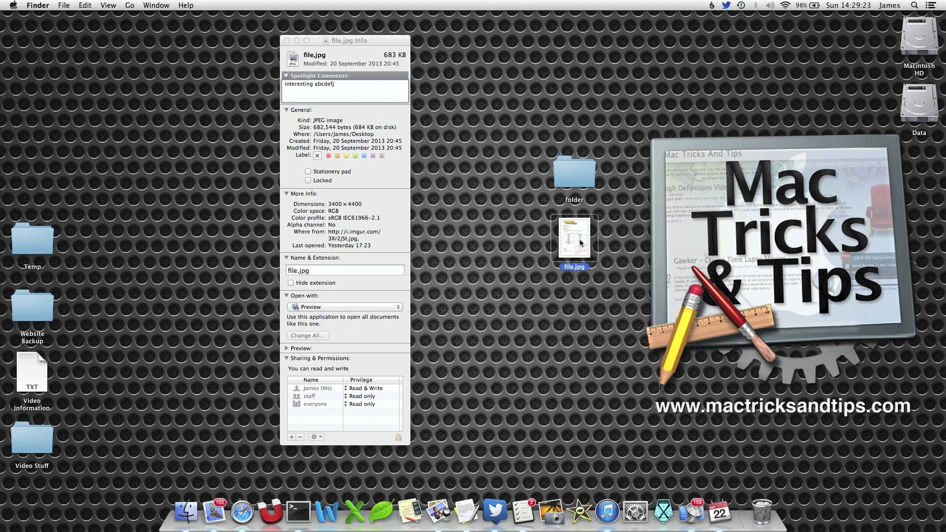
right_click(581, 243)
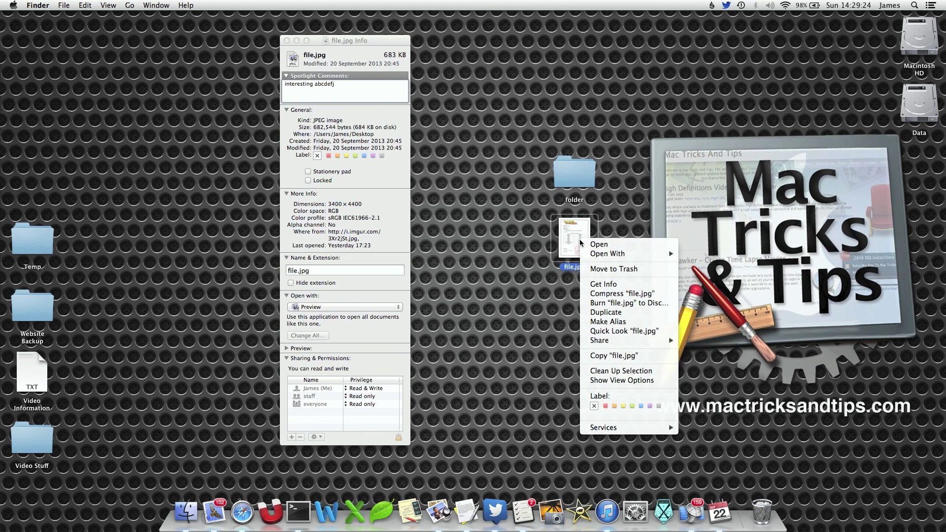
left_click(625, 288)
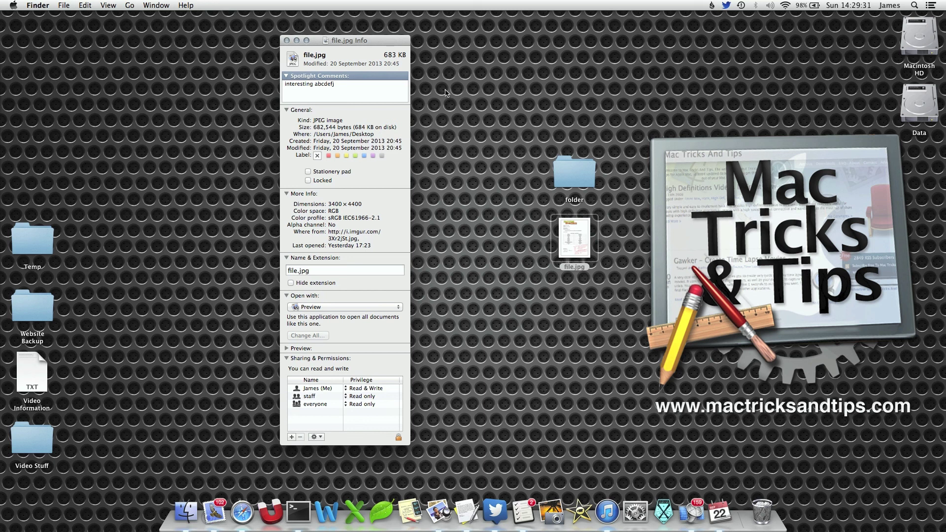
left_click(751, 90)
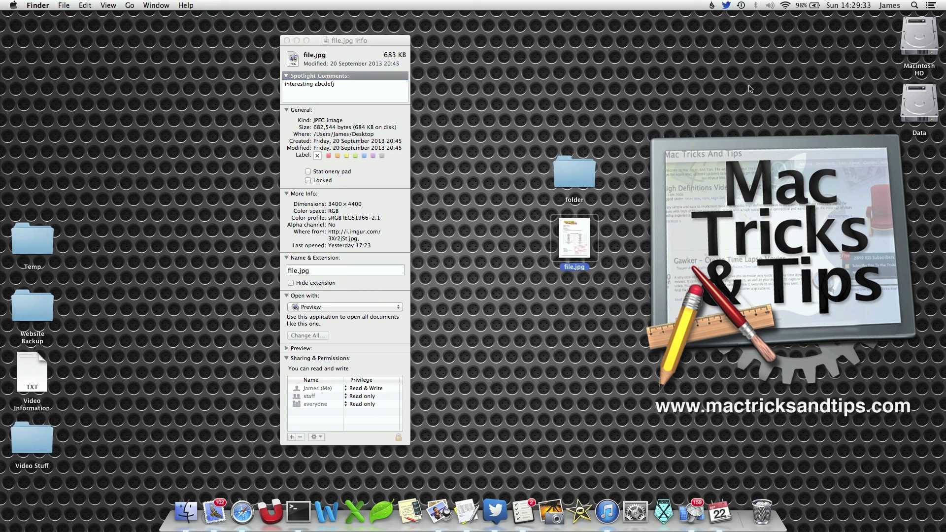
Step: Open the Macintosh HD window and move it clear of the Info window
left_click(927, 32)
double_click(927, 31)
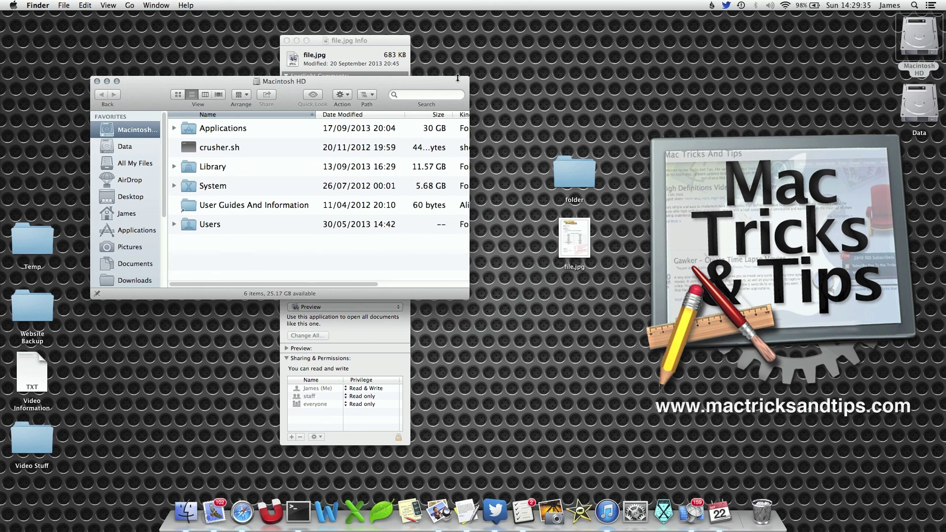
left_click_drag(444, 81, 812, 138)
Step: Search the Mac for 'comment:abcdefj' and select file.jpg in the results
left_click(805, 151)
type("c")
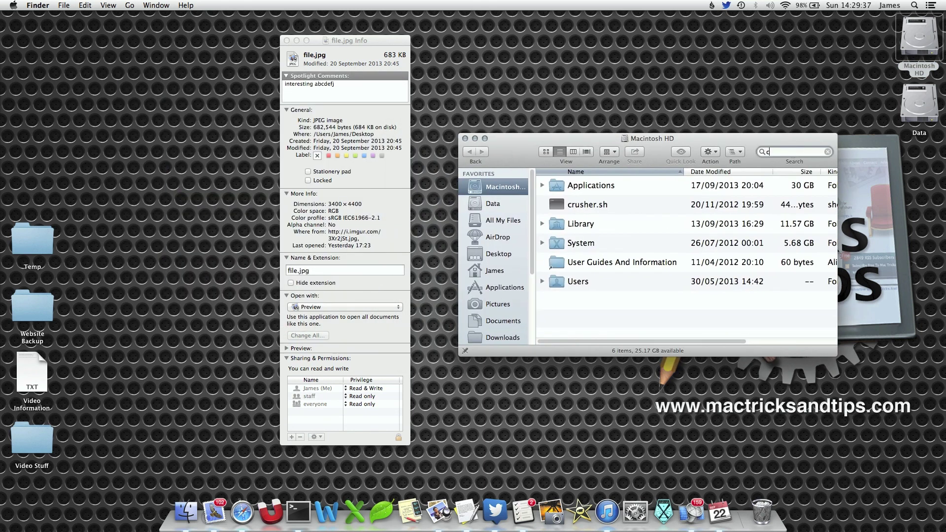
type("omment:")
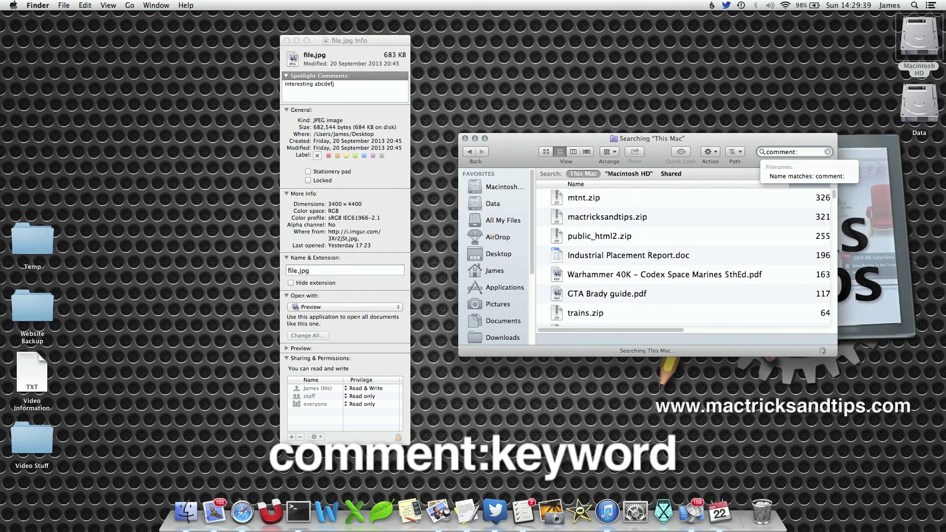
key("super+v")
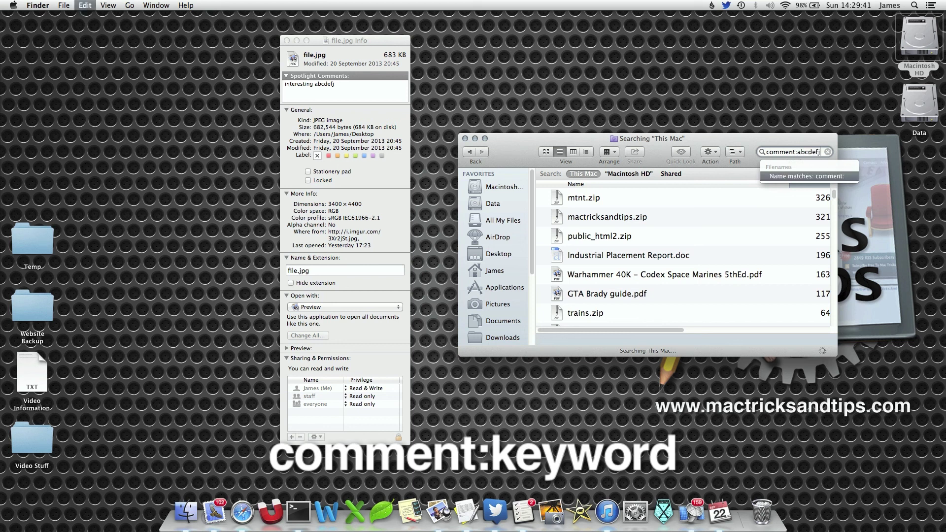
key("Return")
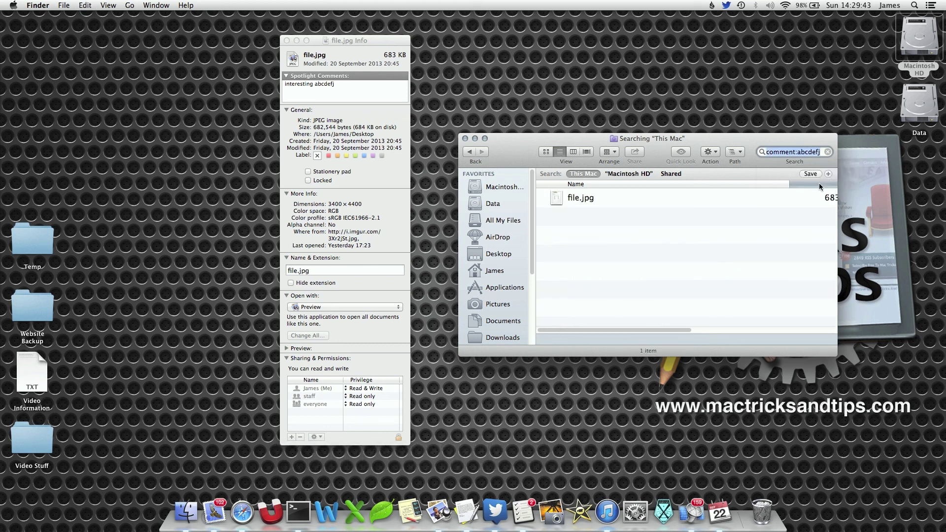
left_click_drag(668, 149, 313, 147)
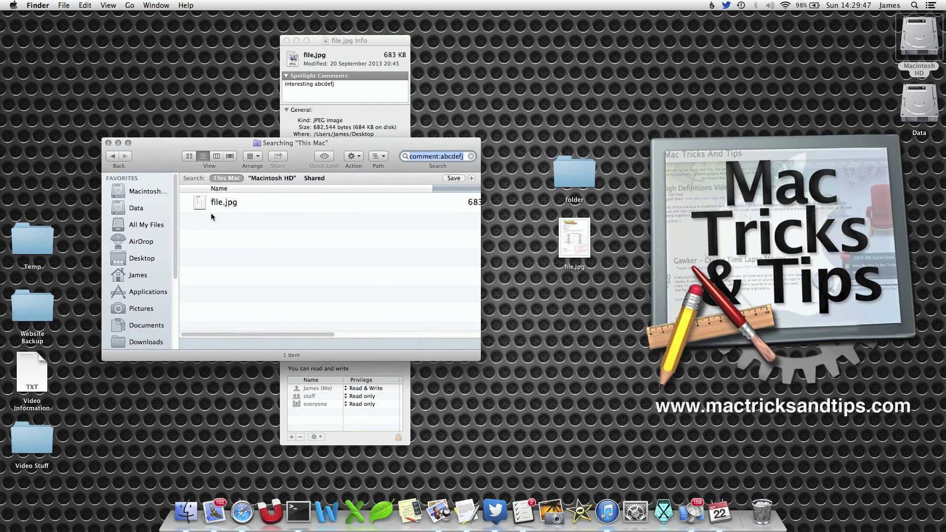
left_click(230, 207)
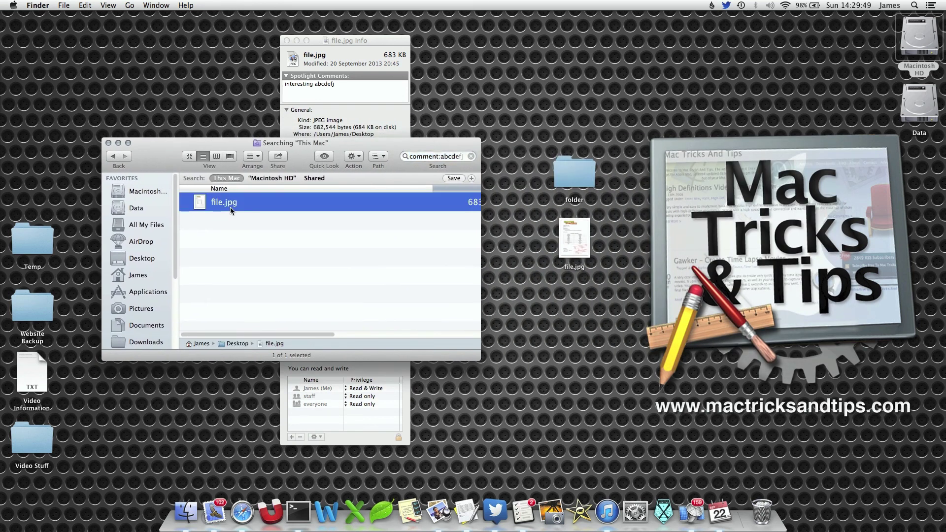